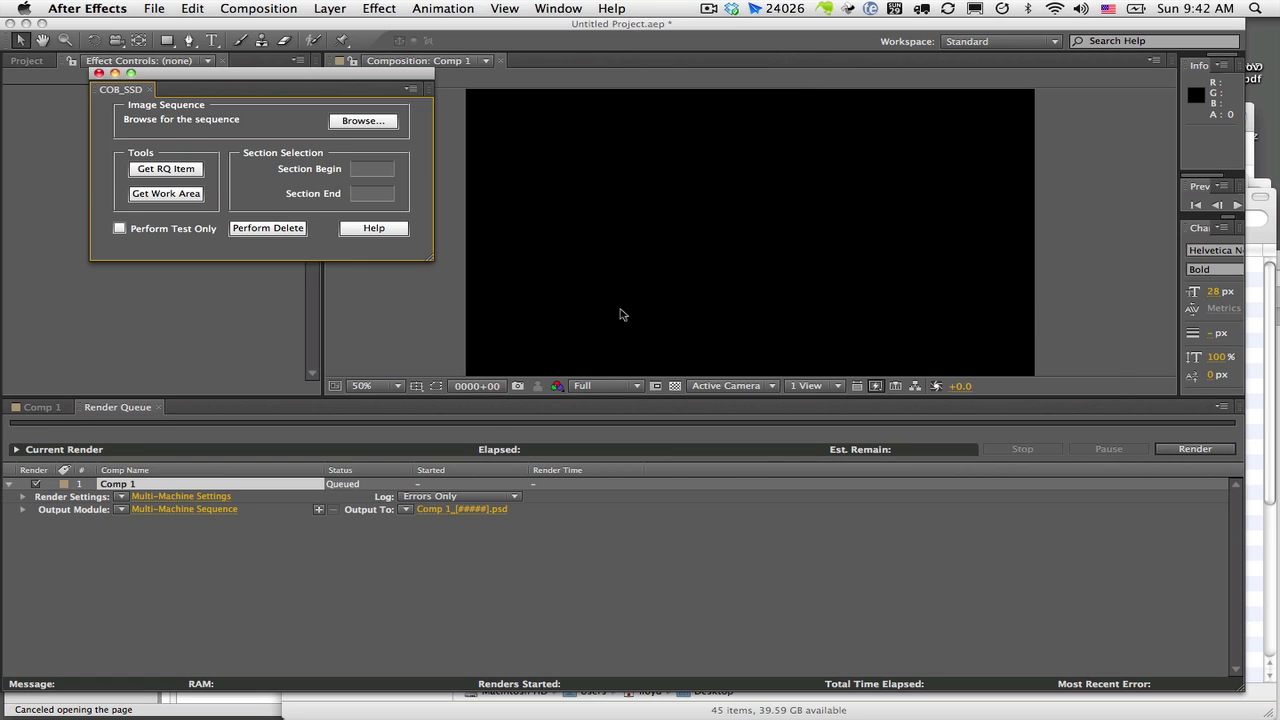
Step: Switch to Finder and select AEFlame_CS5_00065.tif through AEFlame_CS5_00089.tif in the aeflame folder
{"action": "key", "text": "super+Tab"}
{"action": "left_click", "coordinate": [248, 372]}
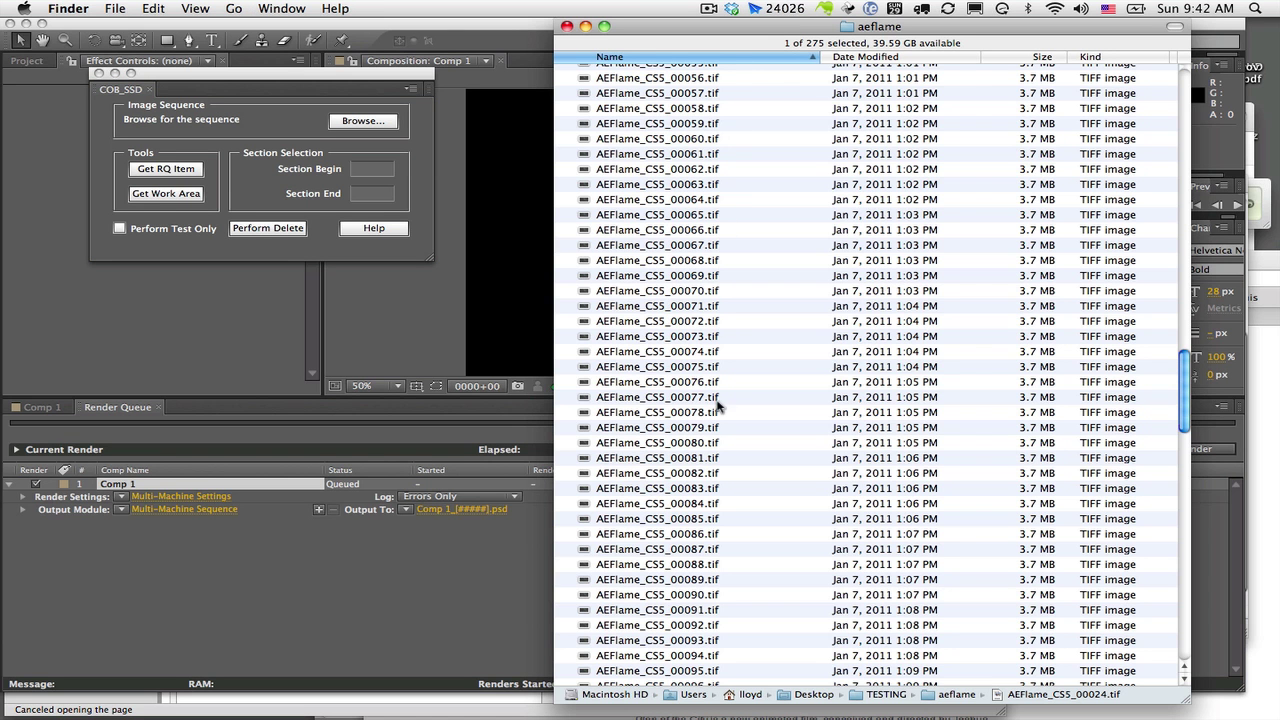
{"action": "left_click", "coordinate": [684, 221]}
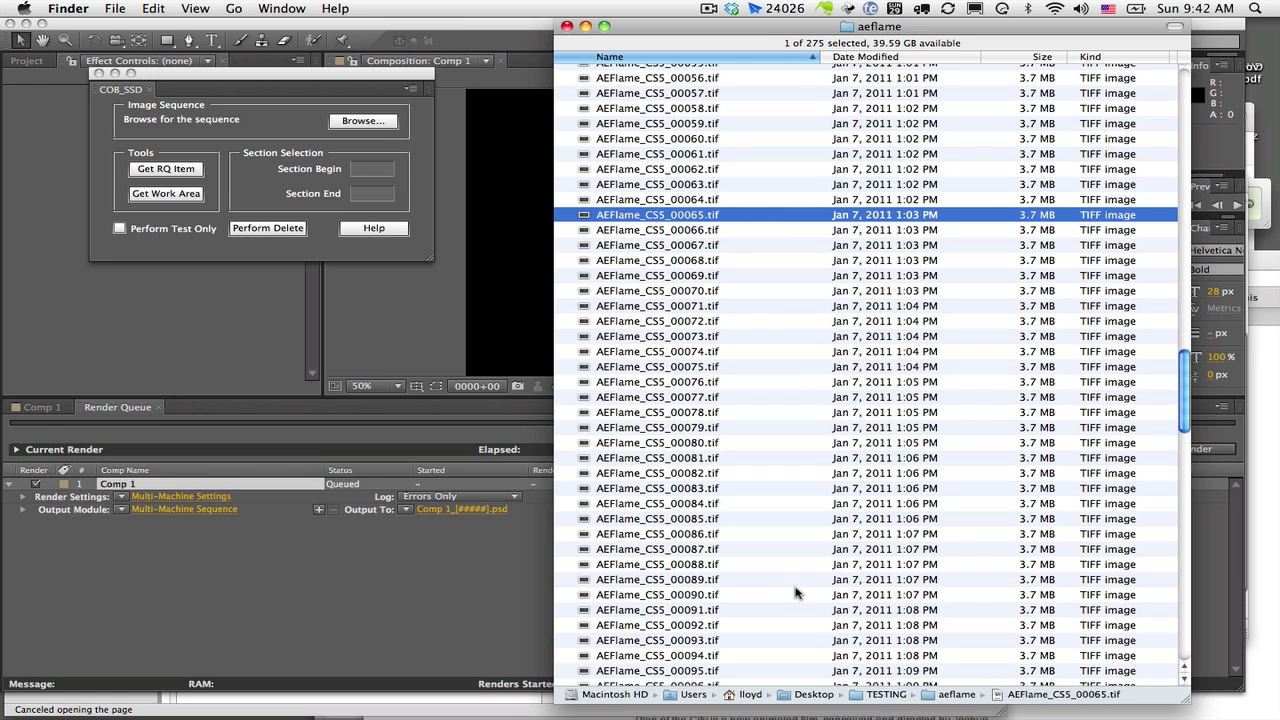
{"action": "left_click", "coordinate": [715, 580], "text": "shift"}
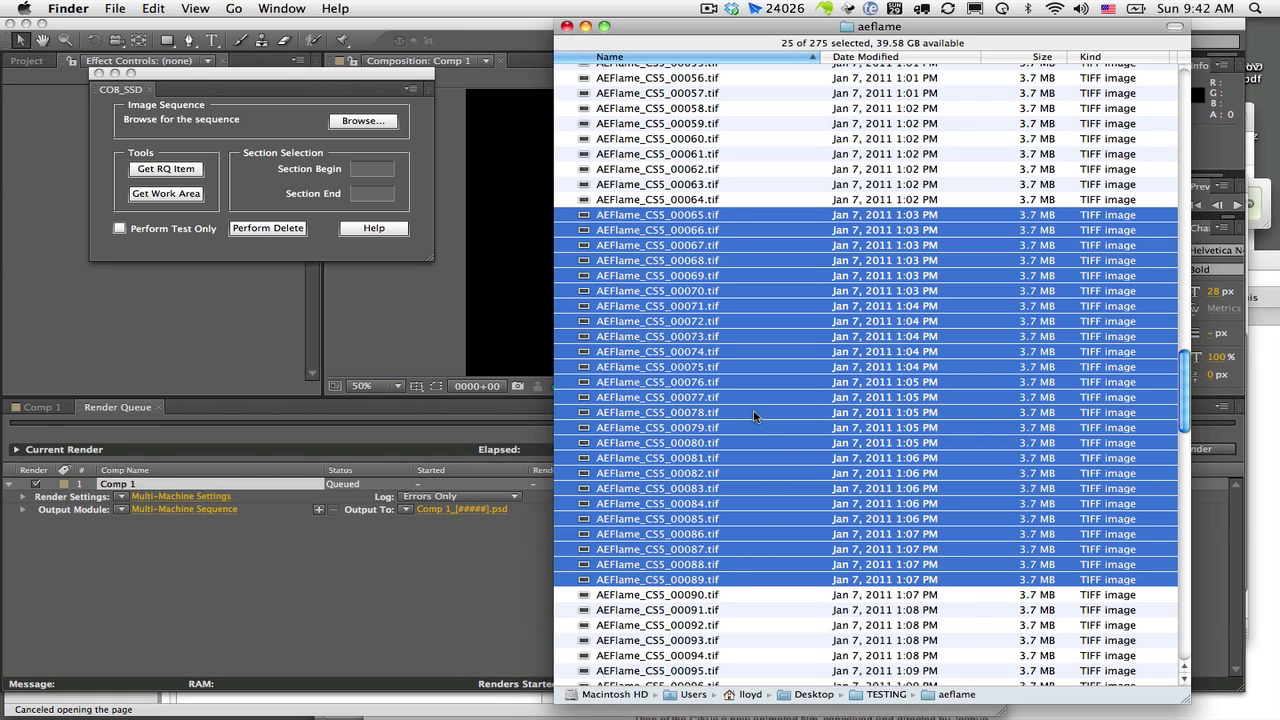
Step: Review Comp 1's render settings in After Effects without changing them and return to the selected frames in Finder
{"action": "left_click", "coordinate": [393, 643]}
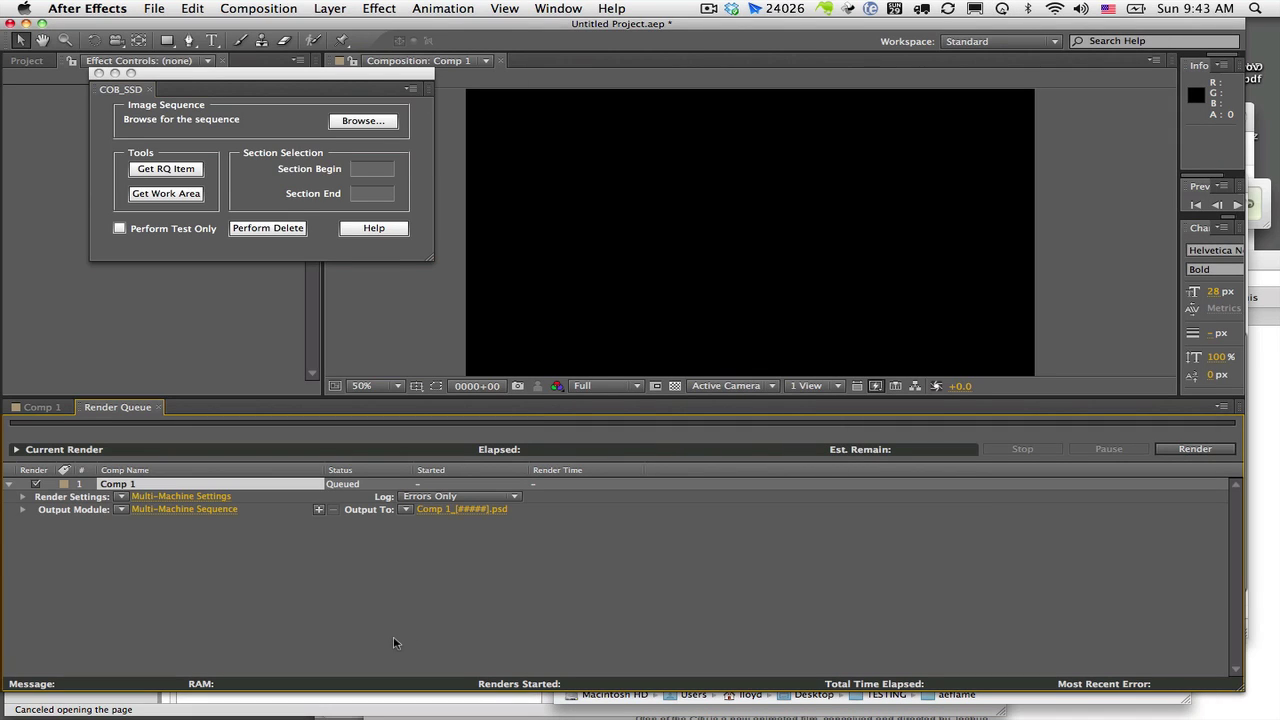
{"action": "left_click", "coordinate": [150, 498]}
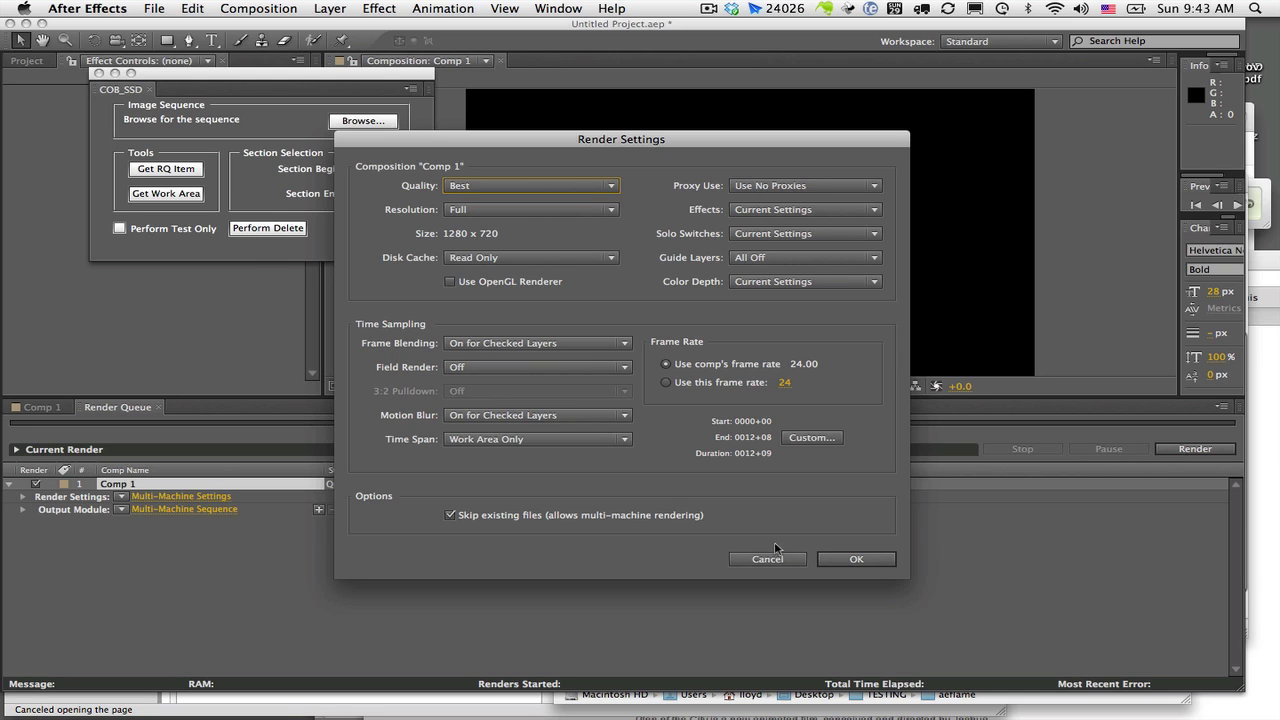
{"action": "left_click", "coordinate": [763, 557]}
{"action": "key", "text": "super+Tab"}
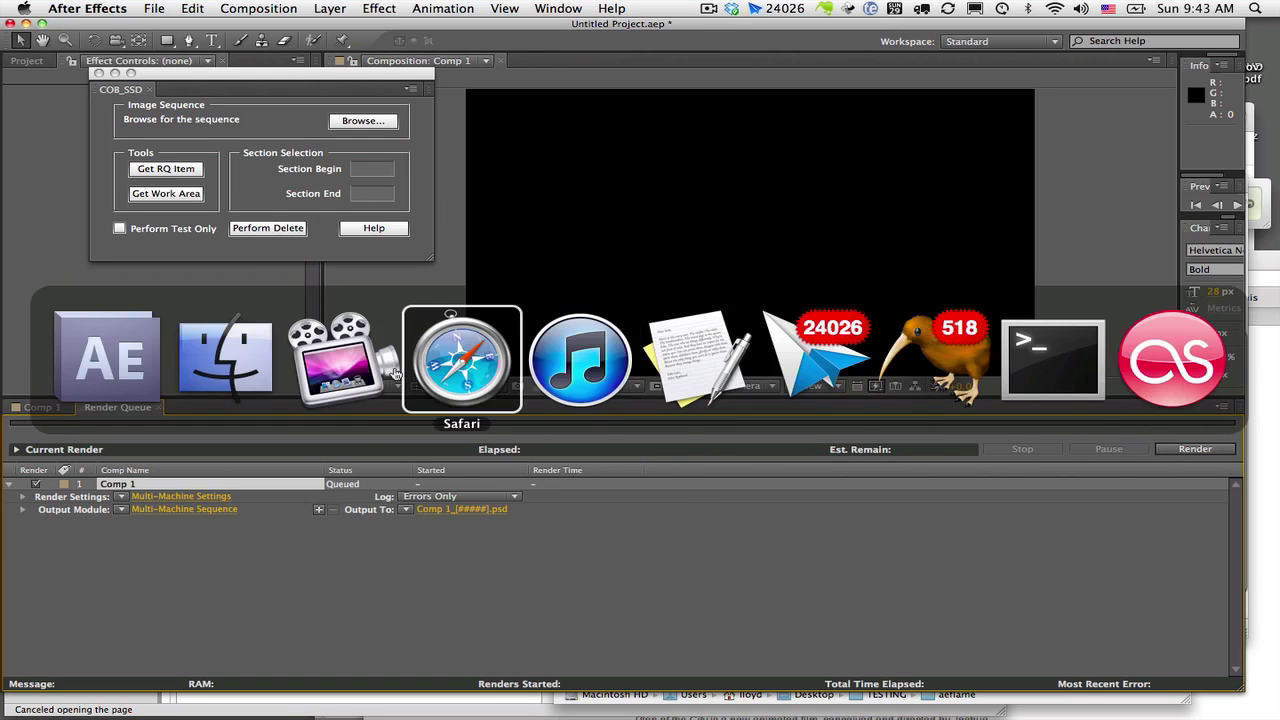
{"action": "left_click", "coordinate": [237, 347]}
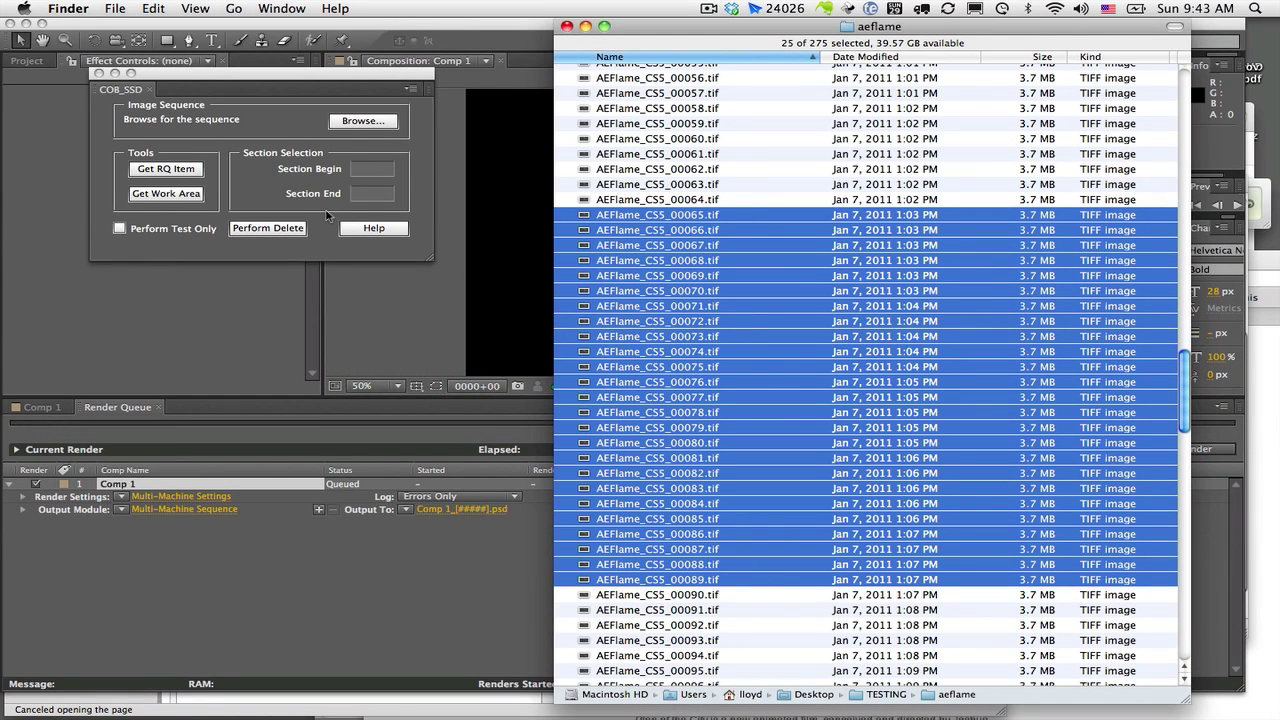
Step: In After Effects, load the AEFlame_CS5 image sequence into CO8_SSD by choosing AEFlame_CS5_00161.tif from the aeflame folder
{"action": "left_click", "coordinate": [249, 117]}
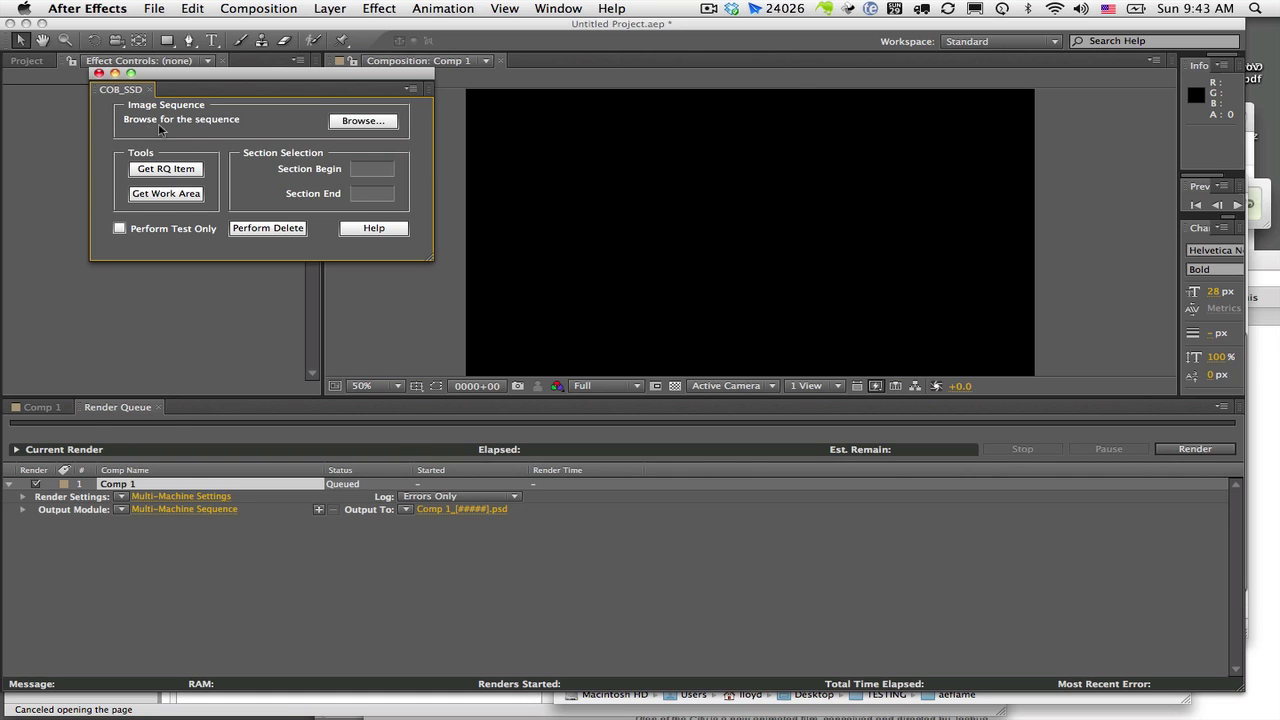
{"action": "left_click", "coordinate": [372, 124]}
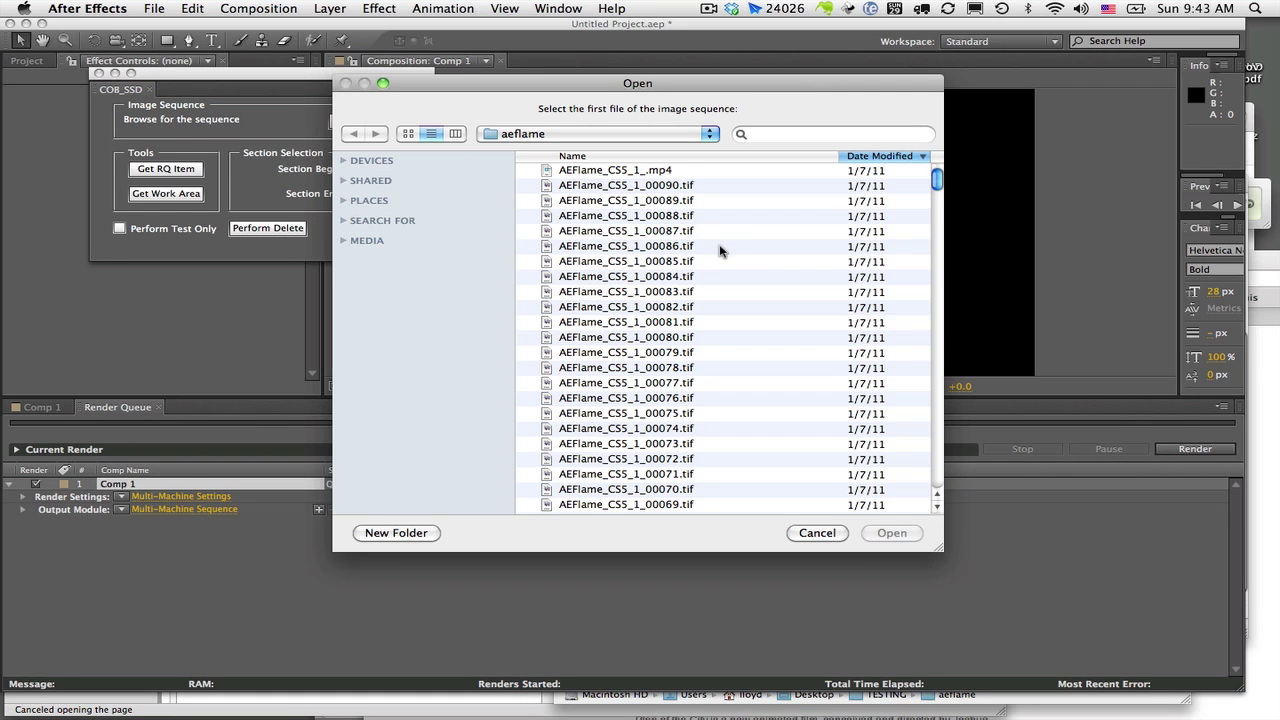
{"action": "scroll", "coordinate": [720, 250], "scroll_direction": "down", "scroll_amount": 5}
{"action": "left_click", "coordinate": [681, 305]}
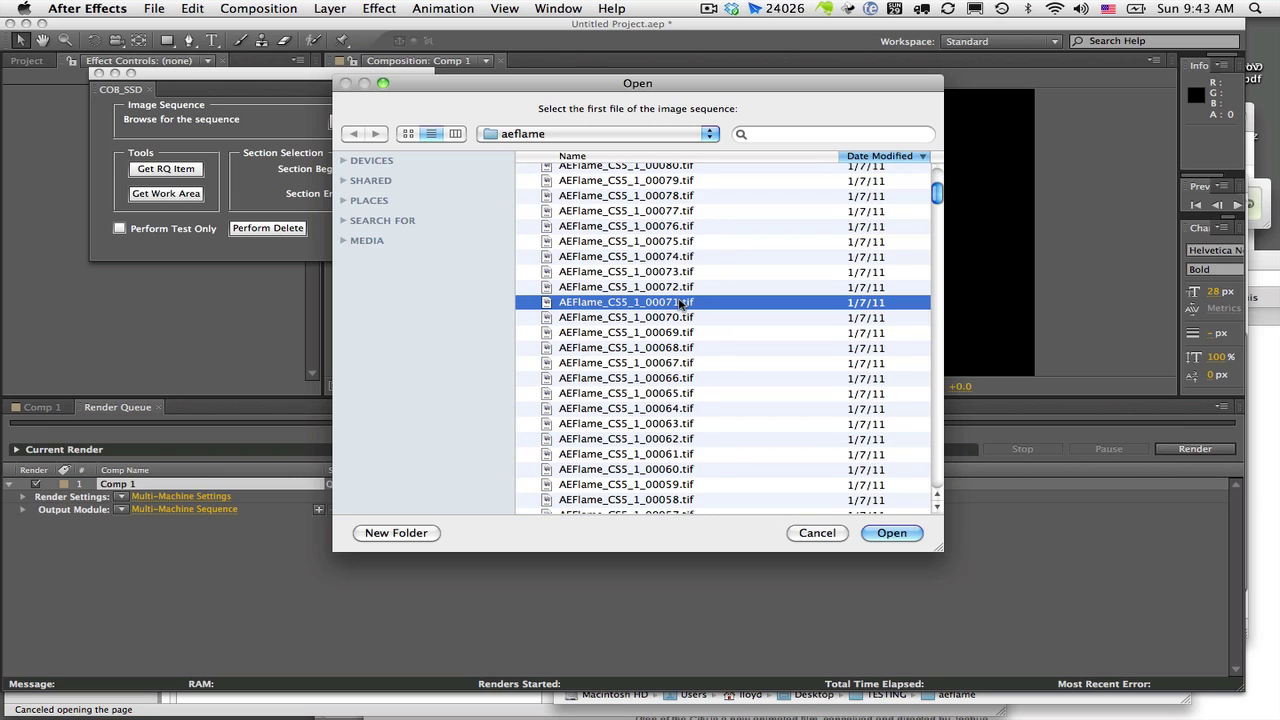
{"action": "scroll", "coordinate": [705, 259], "scroll_direction": "down", "scroll_amount": 10}
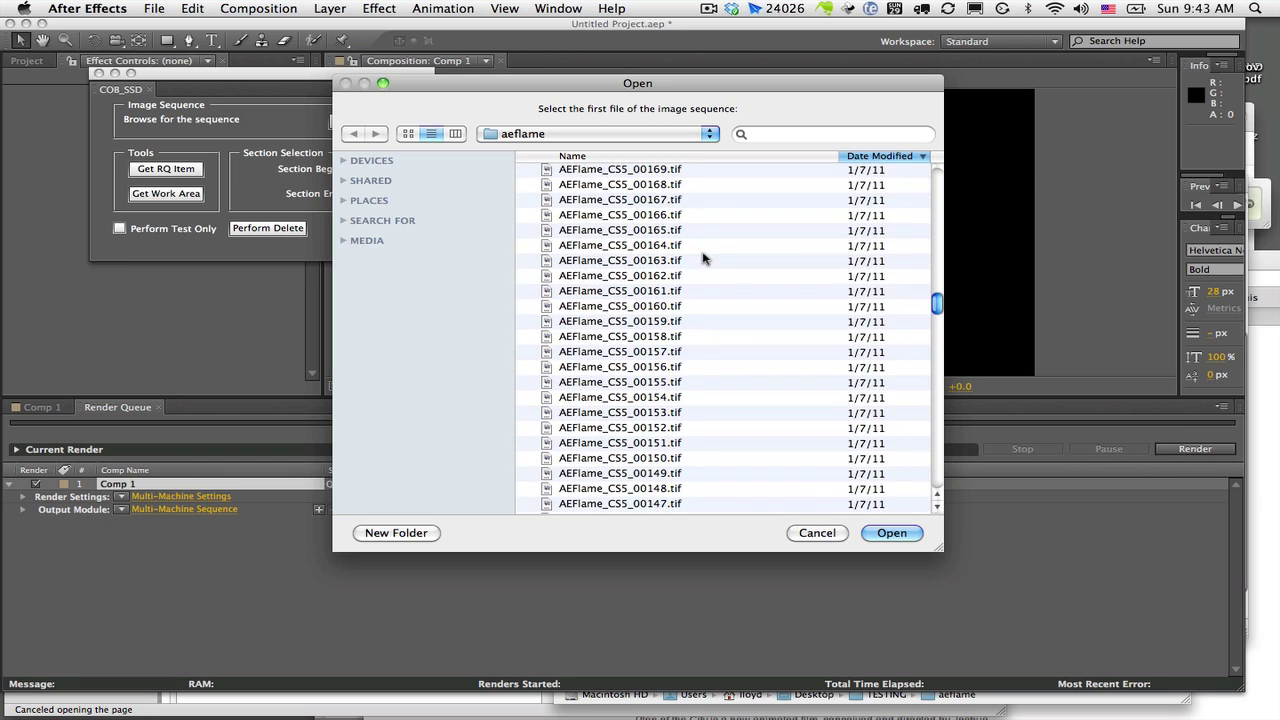
{"action": "left_click", "coordinate": [648, 296]}
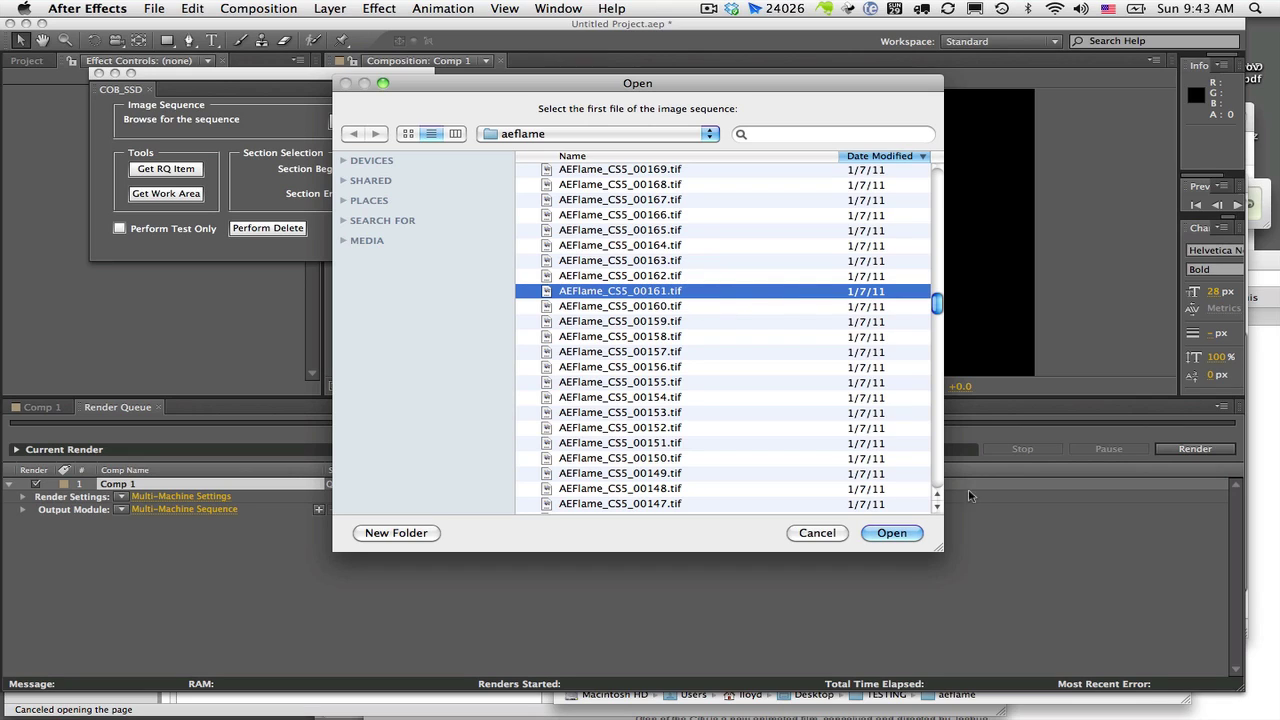
{"action": "left_click", "coordinate": [898, 534]}
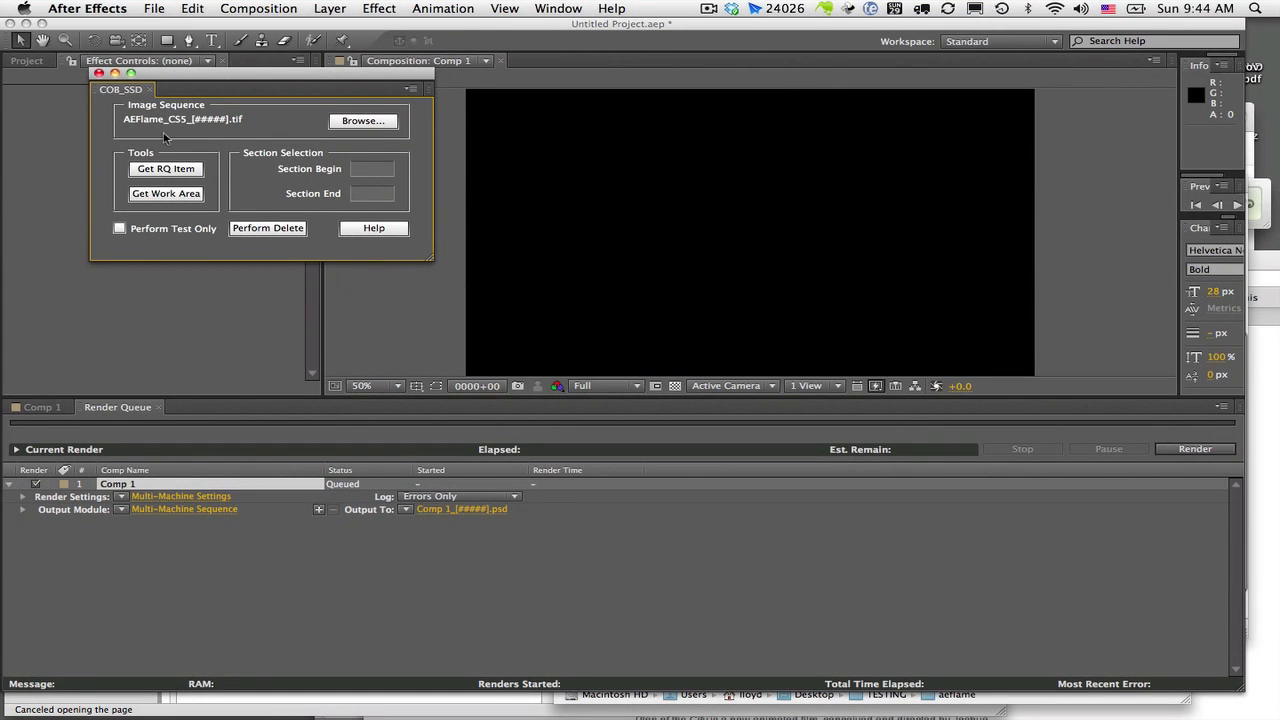
Step: Check the selected frame range in Finder and set the CO8_SSD section to begin at 65 and end at 89
{"action": "left_click", "coordinate": [374, 170]}
{"action": "key", "text": "super+Tab"}
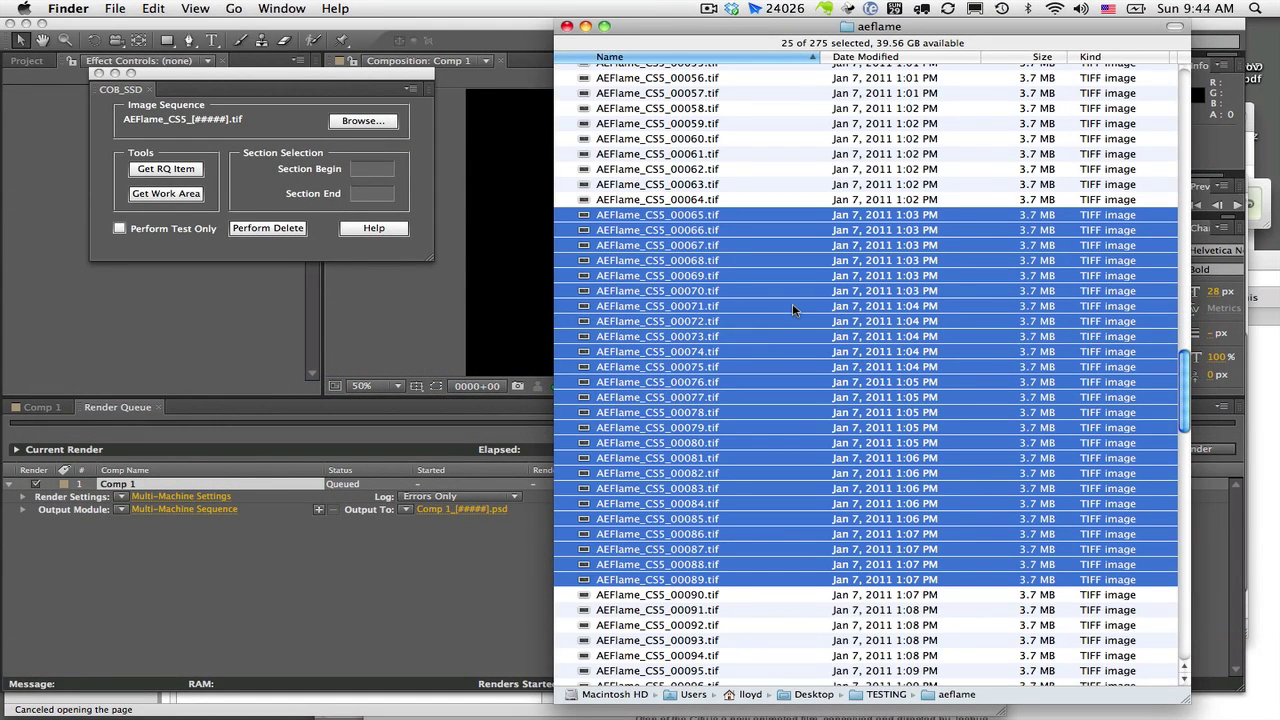
{"action": "left_click", "coordinate": [372, 170]}
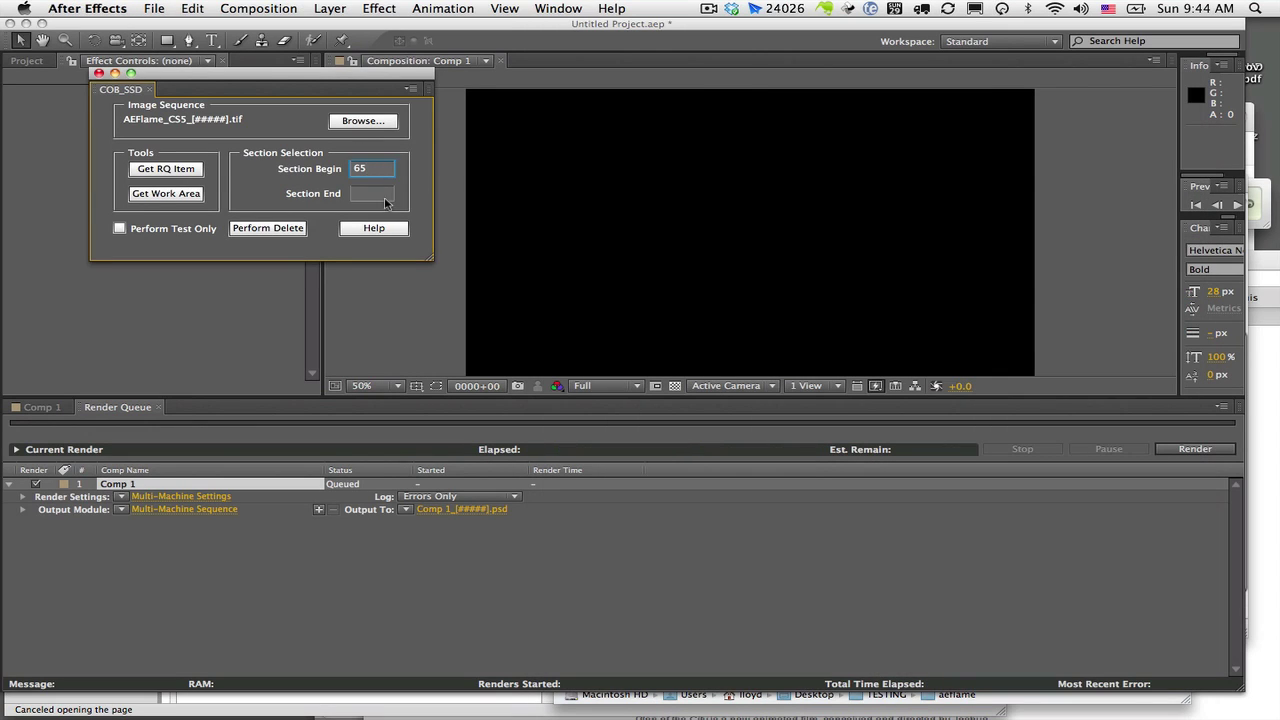
{"action": "left_click", "coordinate": [377, 196]}
{"action": "type", "text": "89"}
Step: Run the deletion of the chosen section as a test only and dismiss the report
{"action": "left_click", "coordinate": [125, 229]}
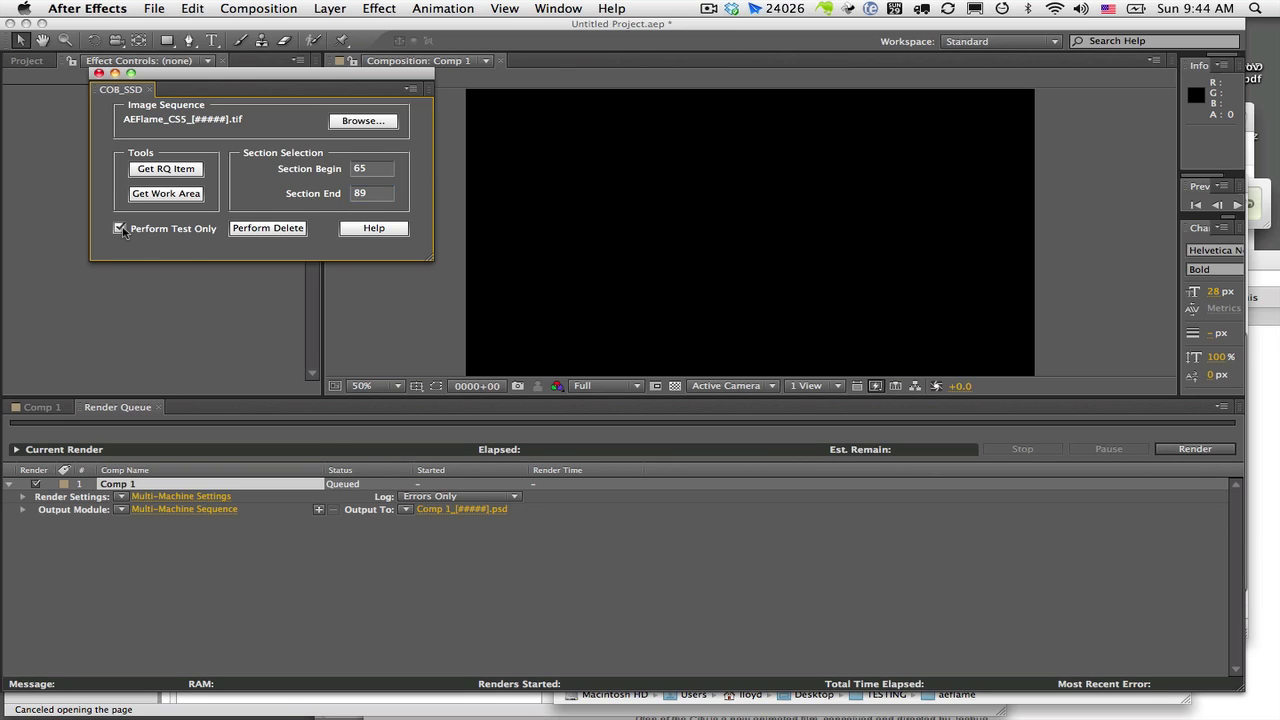
{"action": "left_click", "coordinate": [268, 228]}
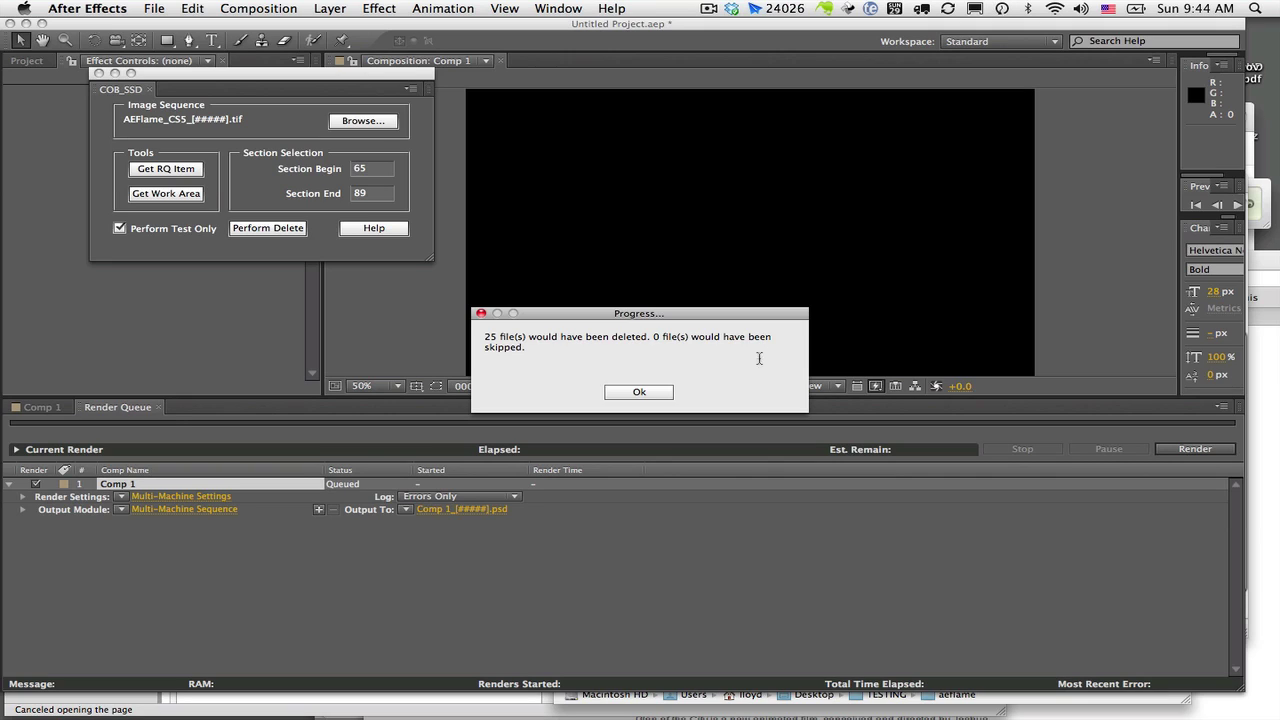
{"action": "left_click", "coordinate": [660, 393]}
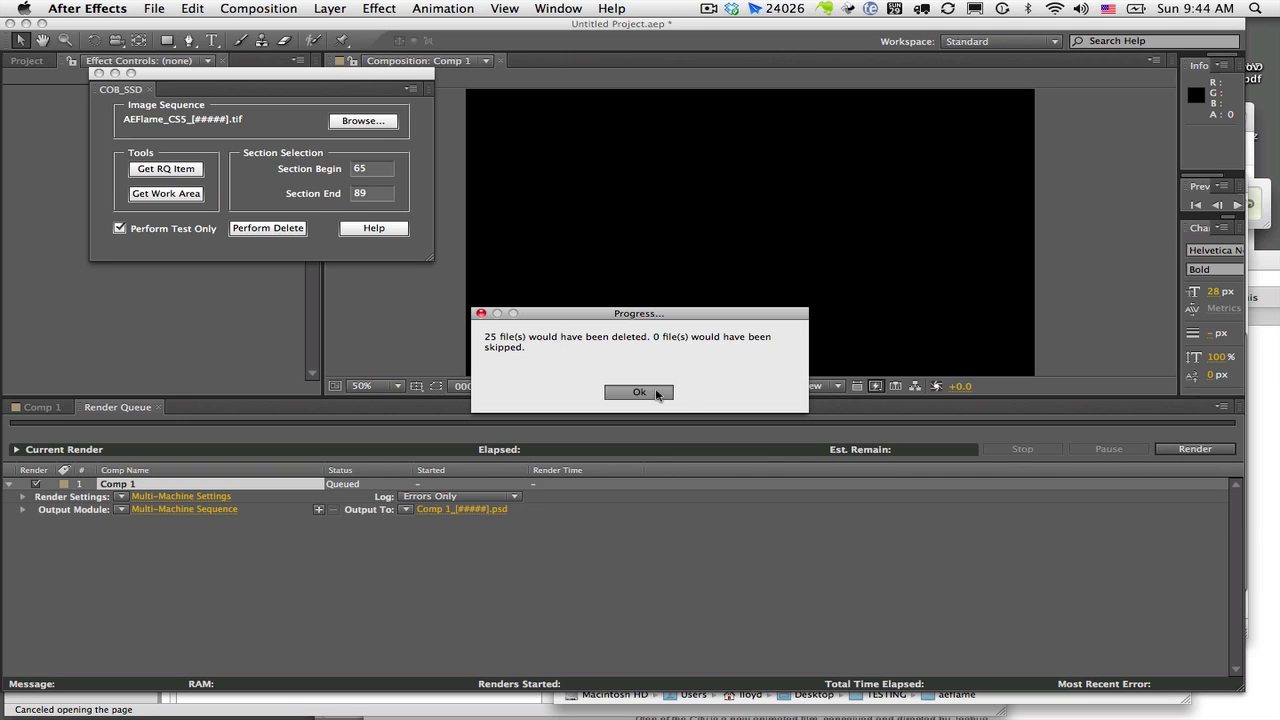
Step: Turn off test-only mode and delete frames 65 to 89 of the AEFlame_CS5 sequence, confirming the deletion
{"action": "left_click", "coordinate": [120, 230]}
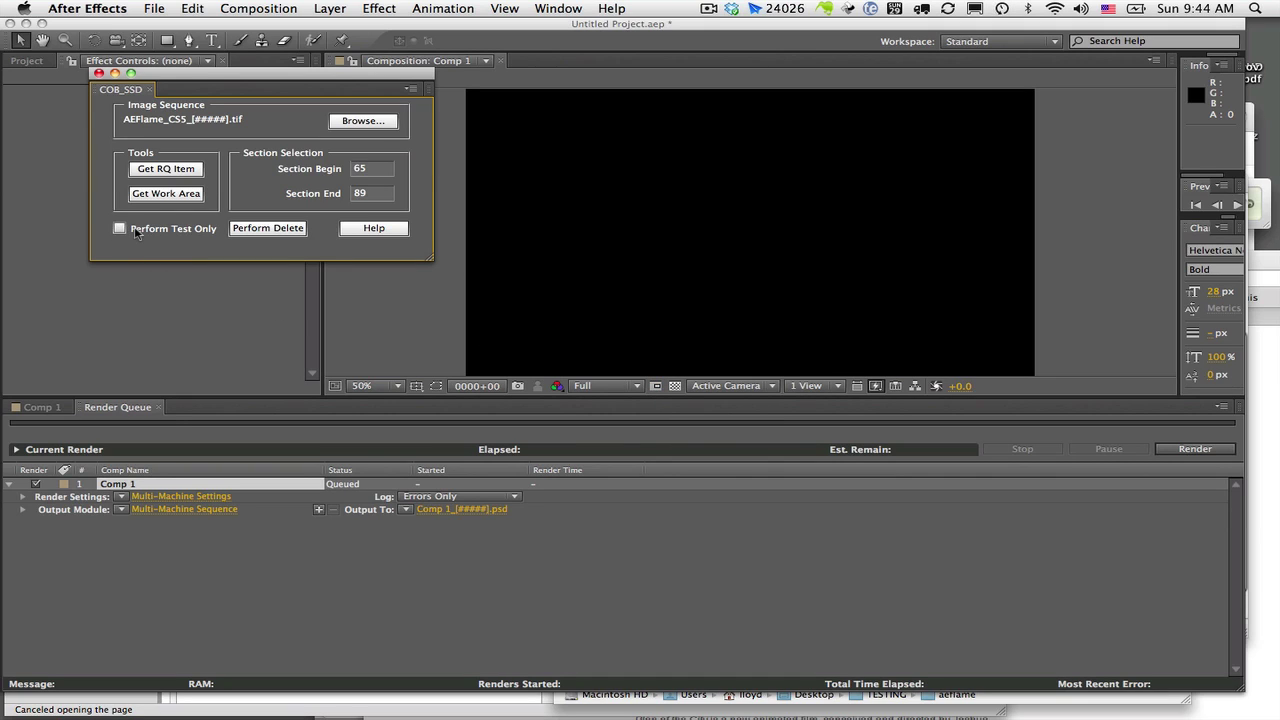
{"action": "left_click", "coordinate": [292, 232]}
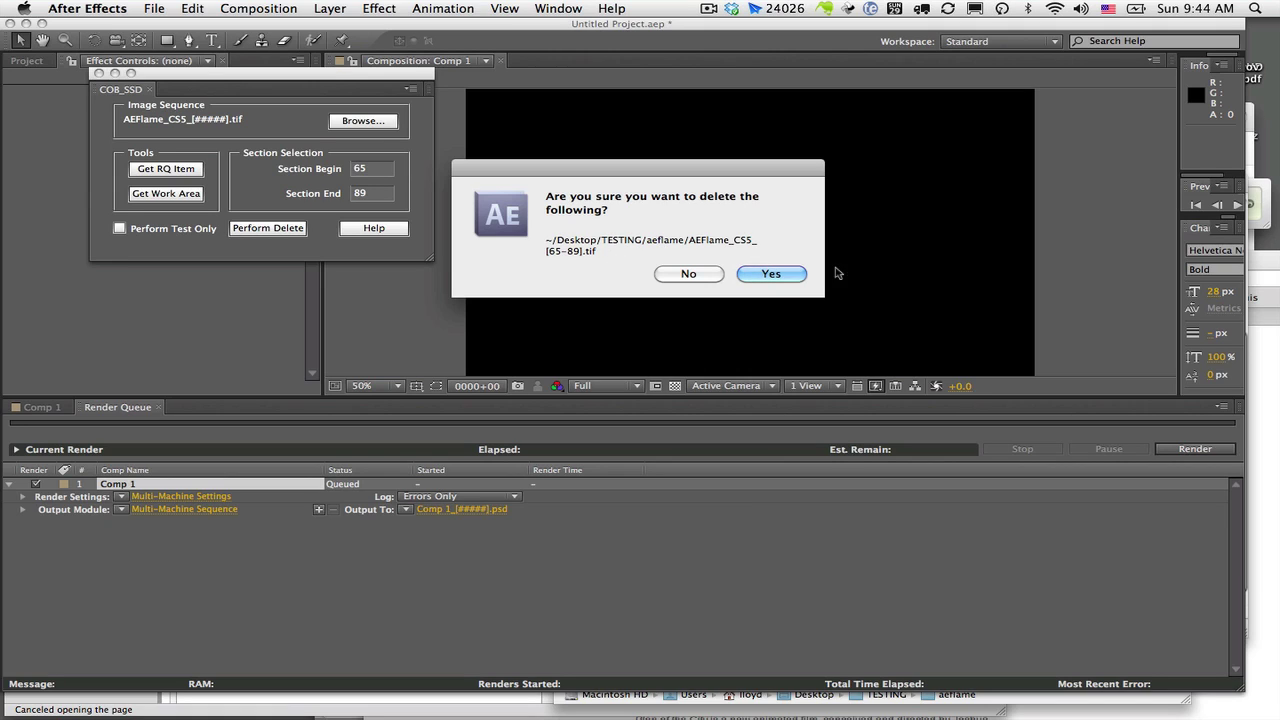
{"action": "left_click", "coordinate": [771, 274]}
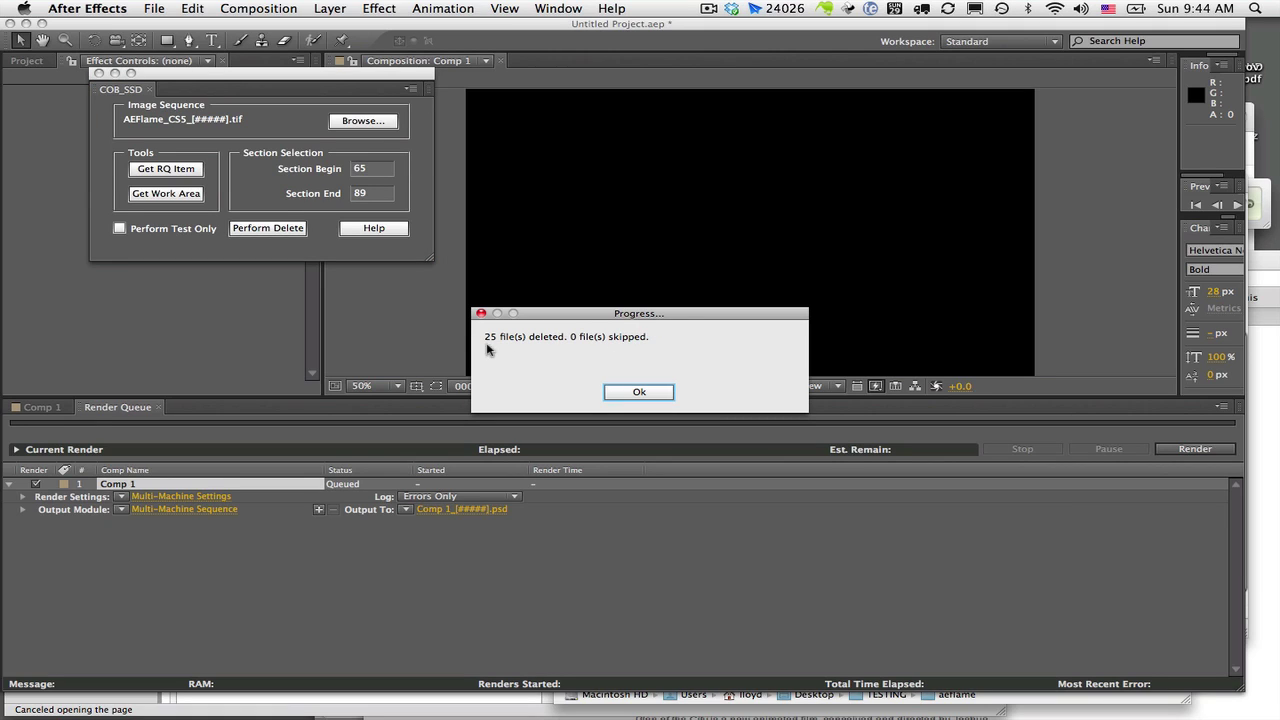
{"action": "left_click", "coordinate": [634, 391]}
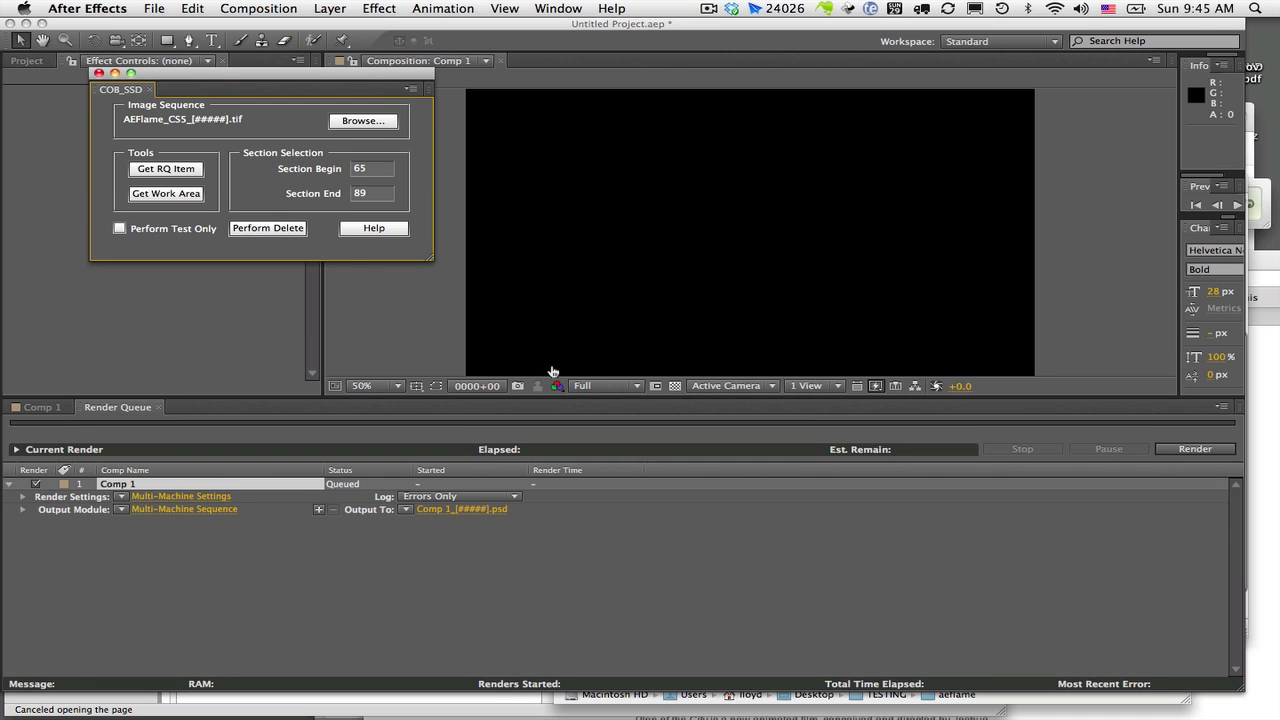
Step: Switch to Finder and check the aeflame file list around the deleted frame range
{"action": "key", "text": "super+Tab"}
{"action": "left_click", "coordinate": [222, 363]}
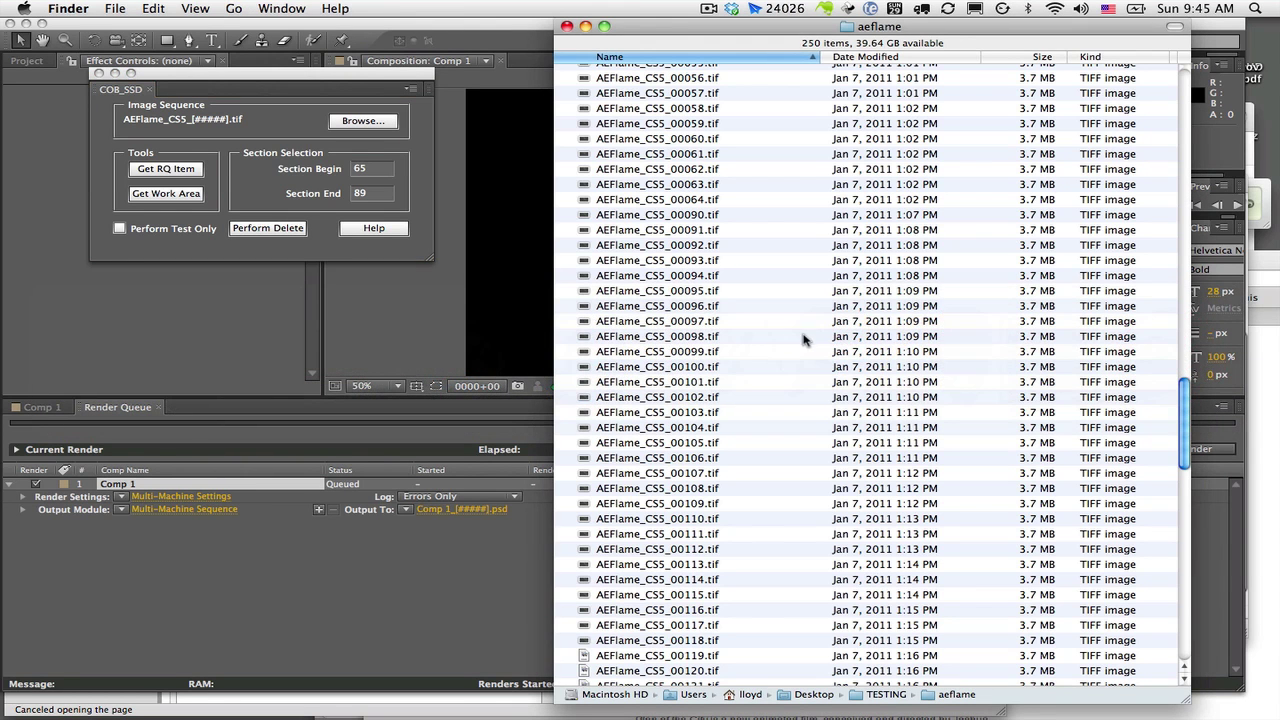
{"action": "scroll", "coordinate": [800, 334], "scroll_direction": "up", "scroll_amount": 2}
{"action": "scroll", "coordinate": [800, 334], "scroll_direction": "down", "scroll_amount": 2}
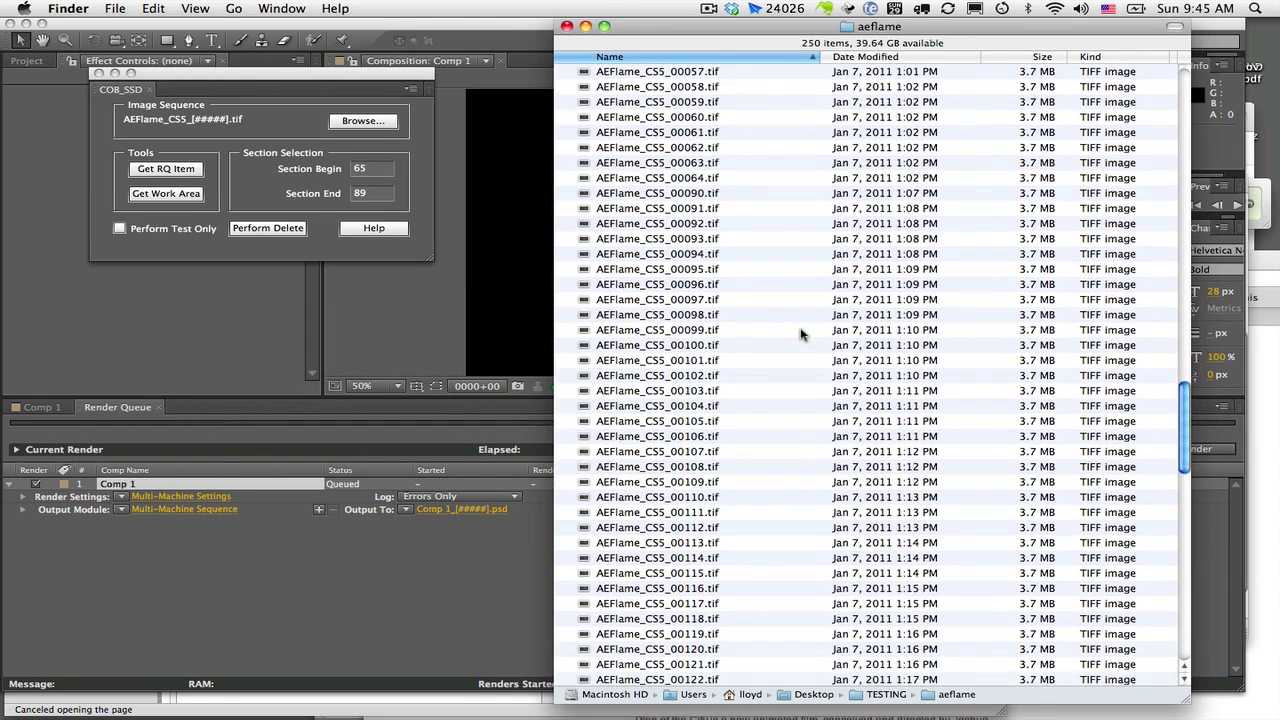
Step: Back in After Effects, expand Comp 1's output module details and load its render queue item into CO8_SSD
{"action": "left_click", "coordinate": [242, 133]}
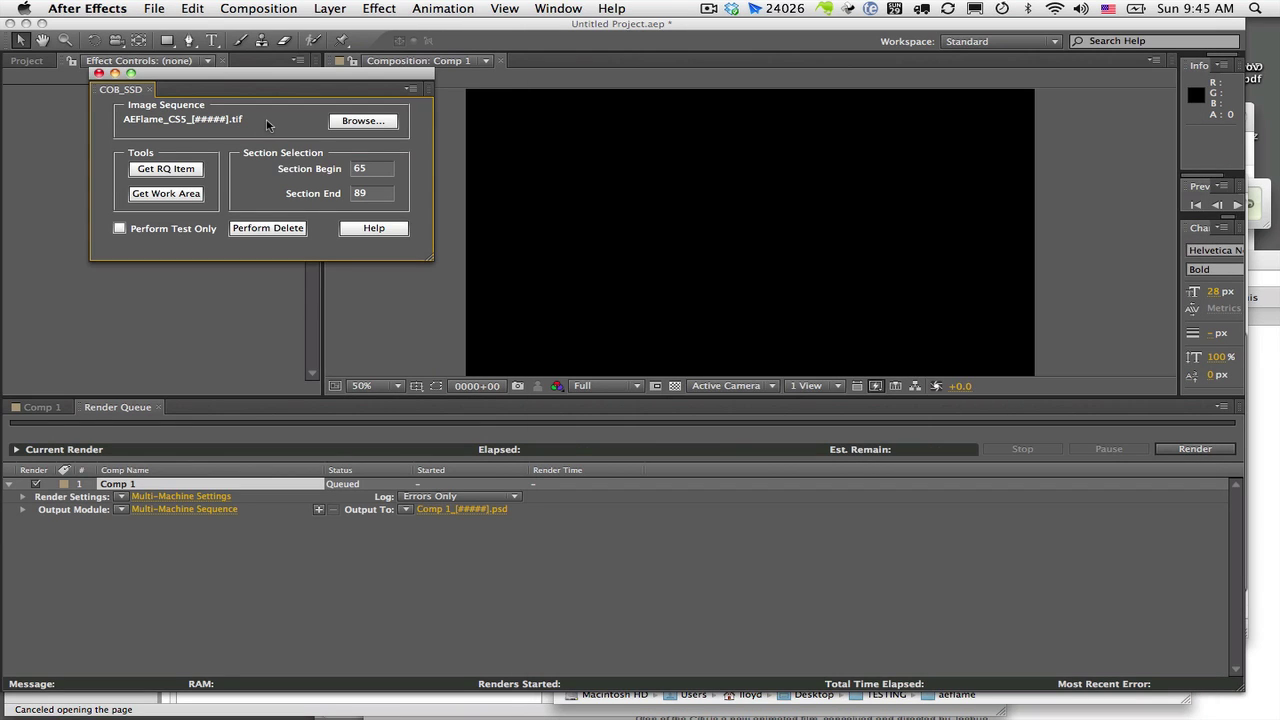
{"action": "left_click", "coordinate": [179, 167]}
{"action": "left_click", "coordinate": [179, 168]}
{"action": "left_click", "coordinate": [168, 170]}
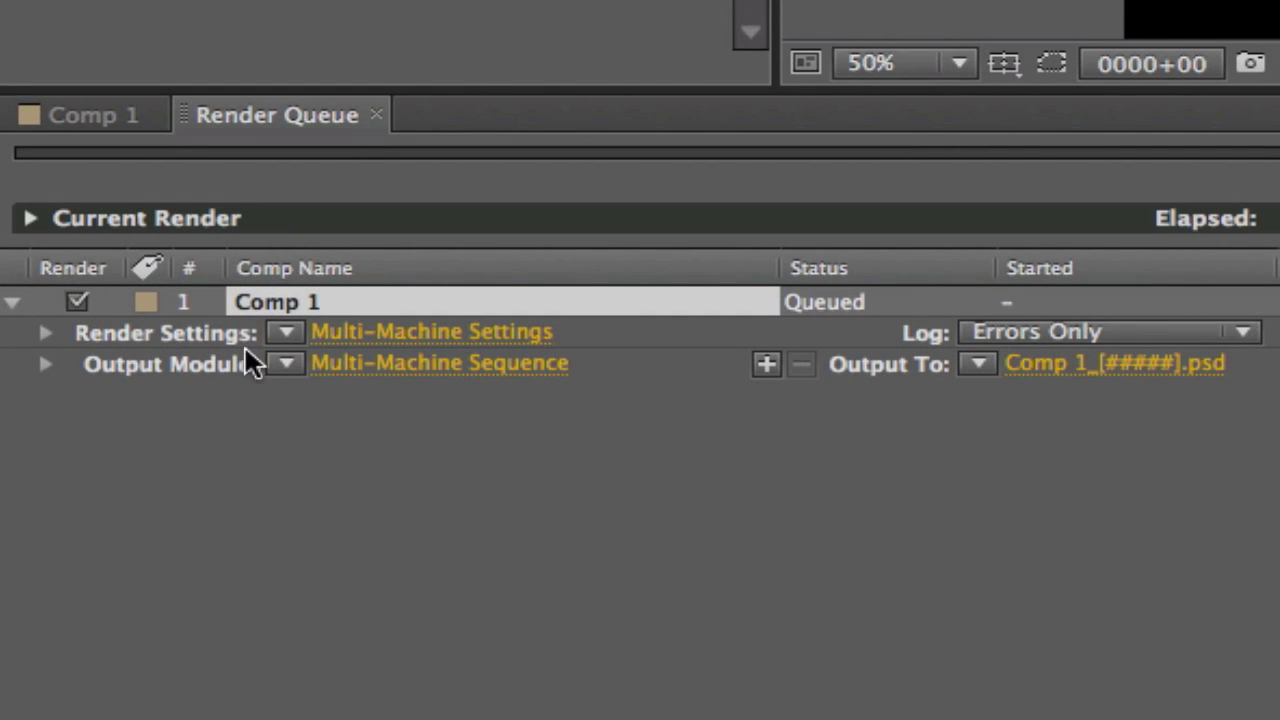
{"action": "left_click", "coordinate": [47, 365]}
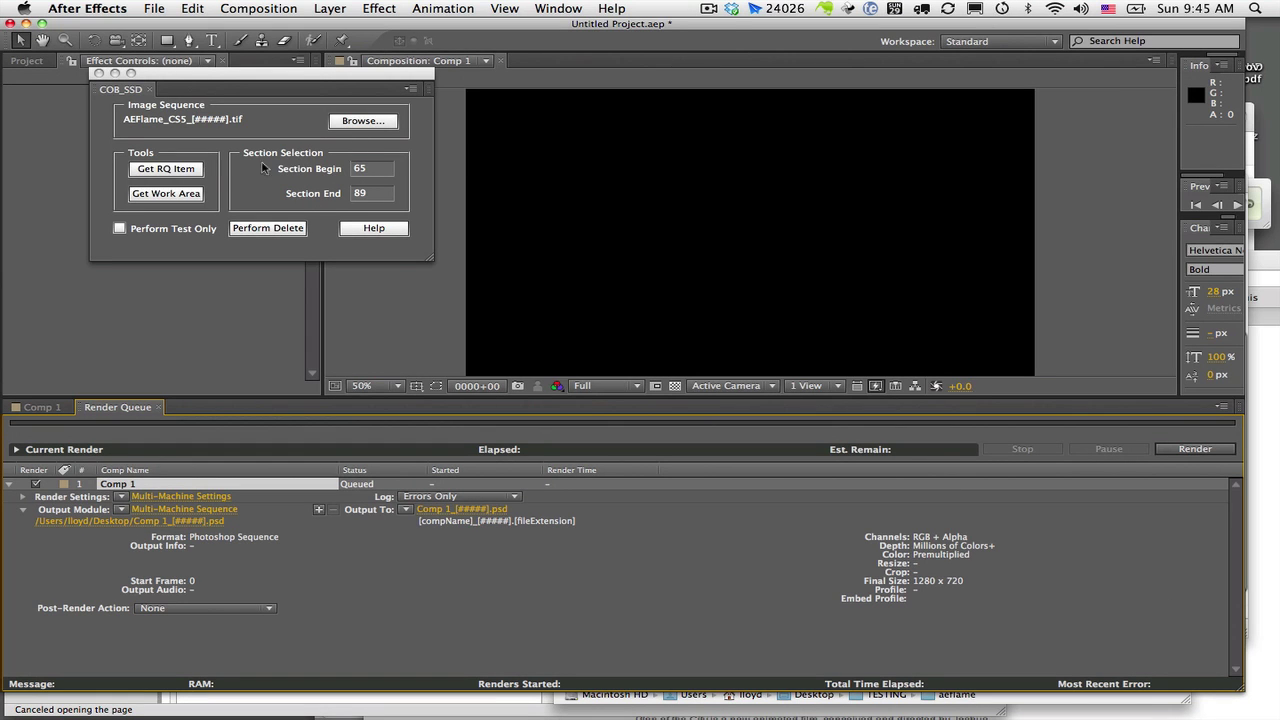
{"action": "left_click", "coordinate": [164, 170]}
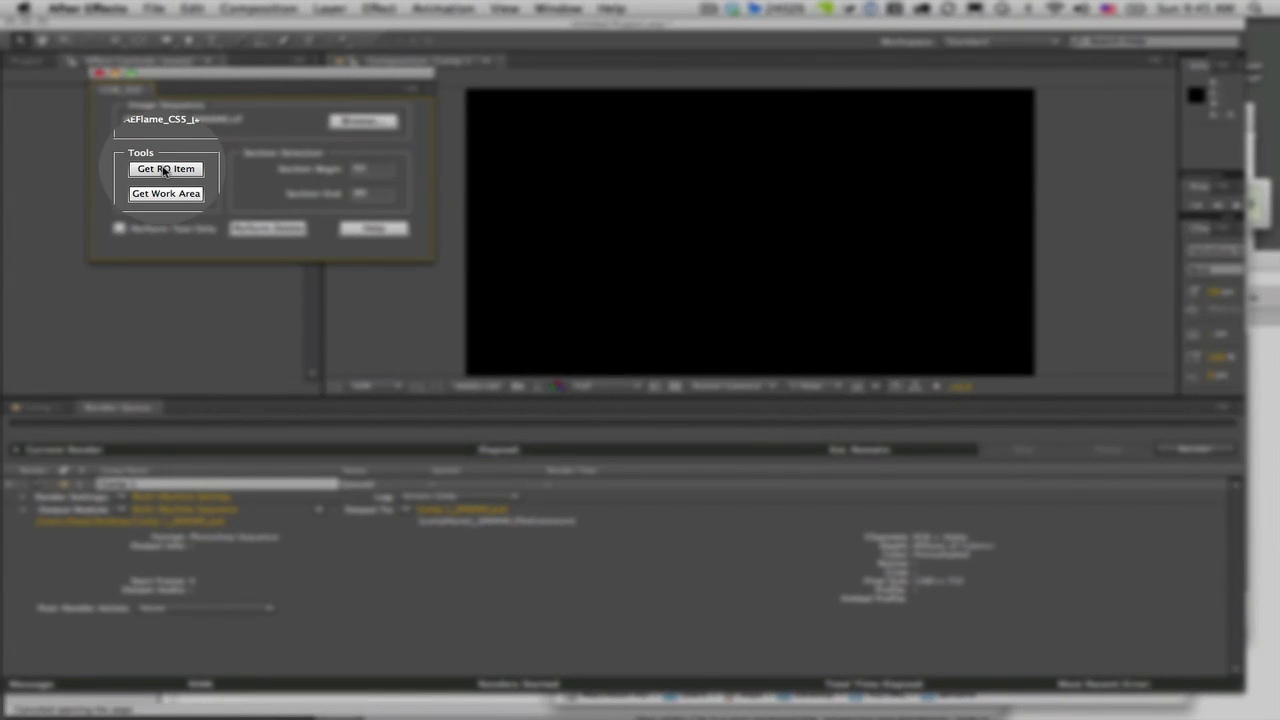
{"action": "left_click", "coordinate": [164, 170]}
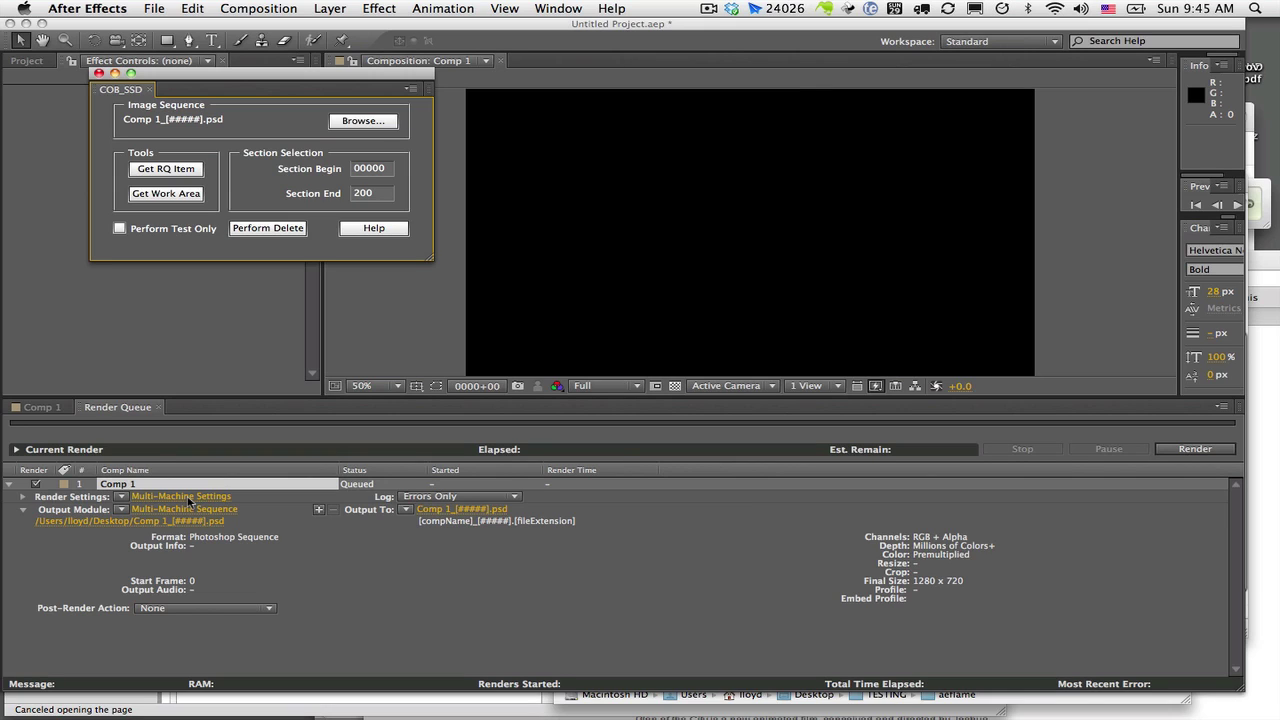
Step: Show the Comp 1 timeline and switch its time display to frame numbers
{"action": "left_click", "coordinate": [44, 408]}
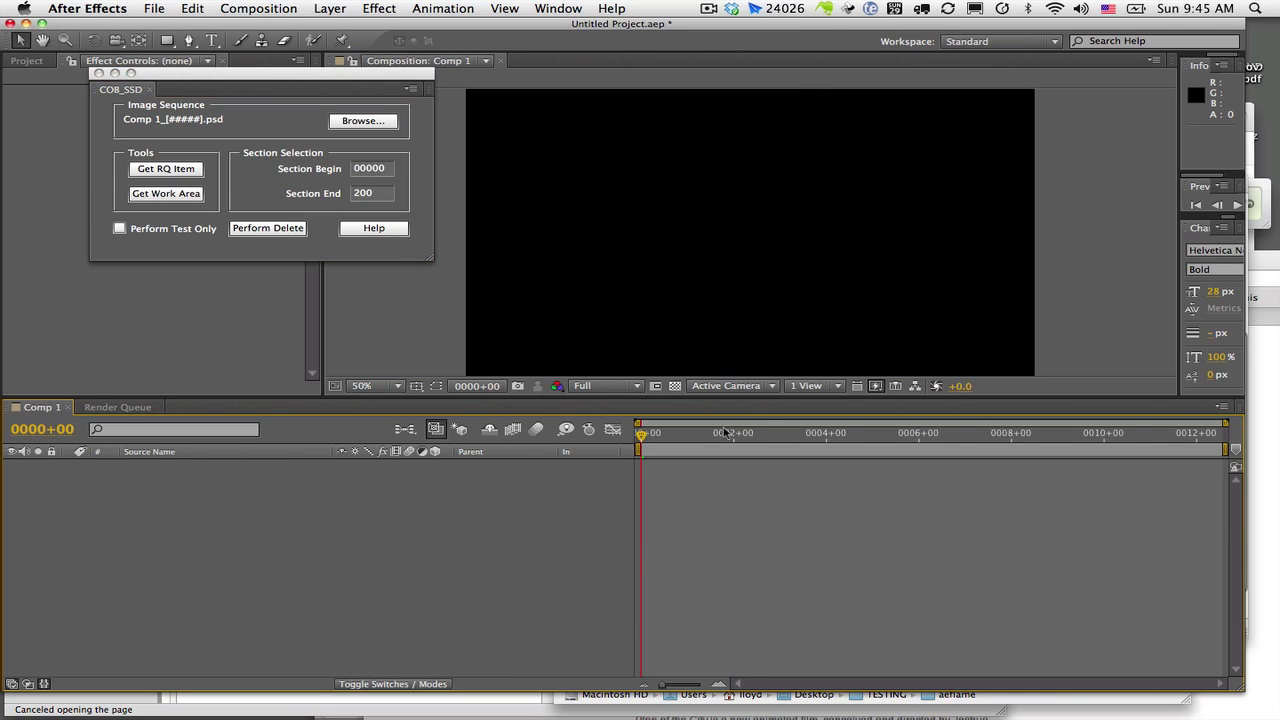
{"action": "left_click", "coordinate": [40, 432], "text": "super"}
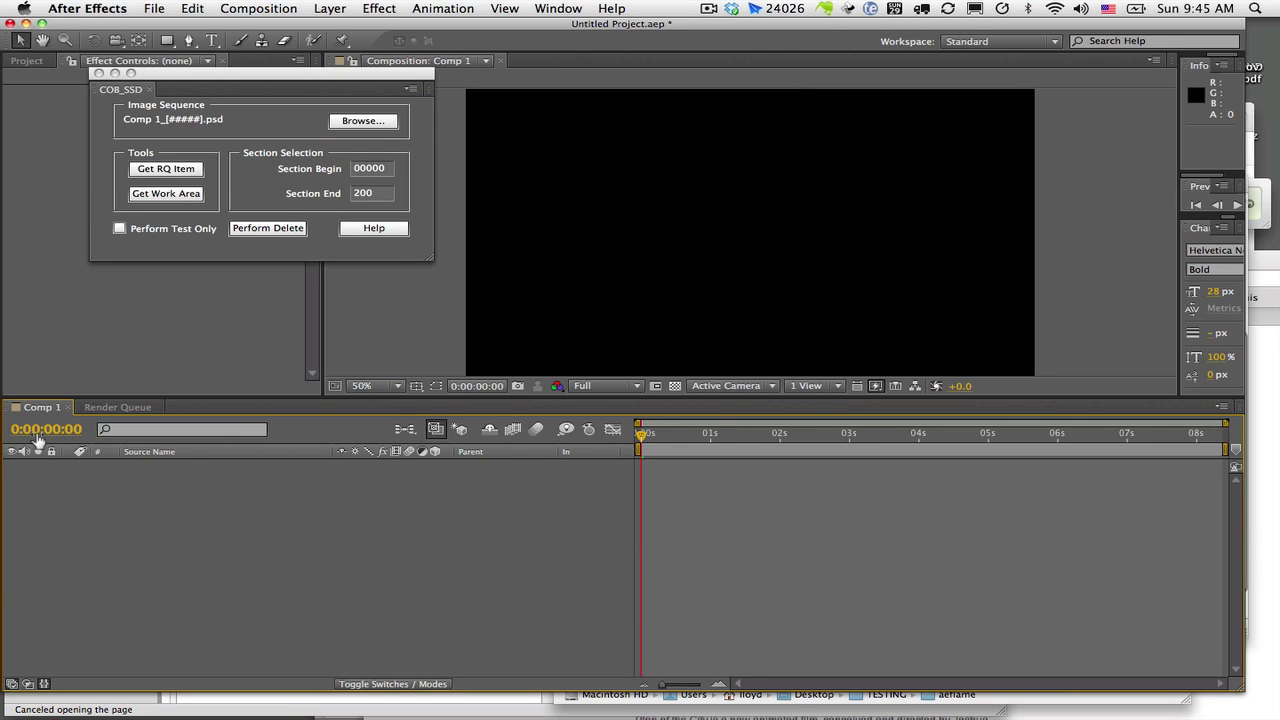
{"action": "left_click", "coordinate": [38, 436], "text": "super"}
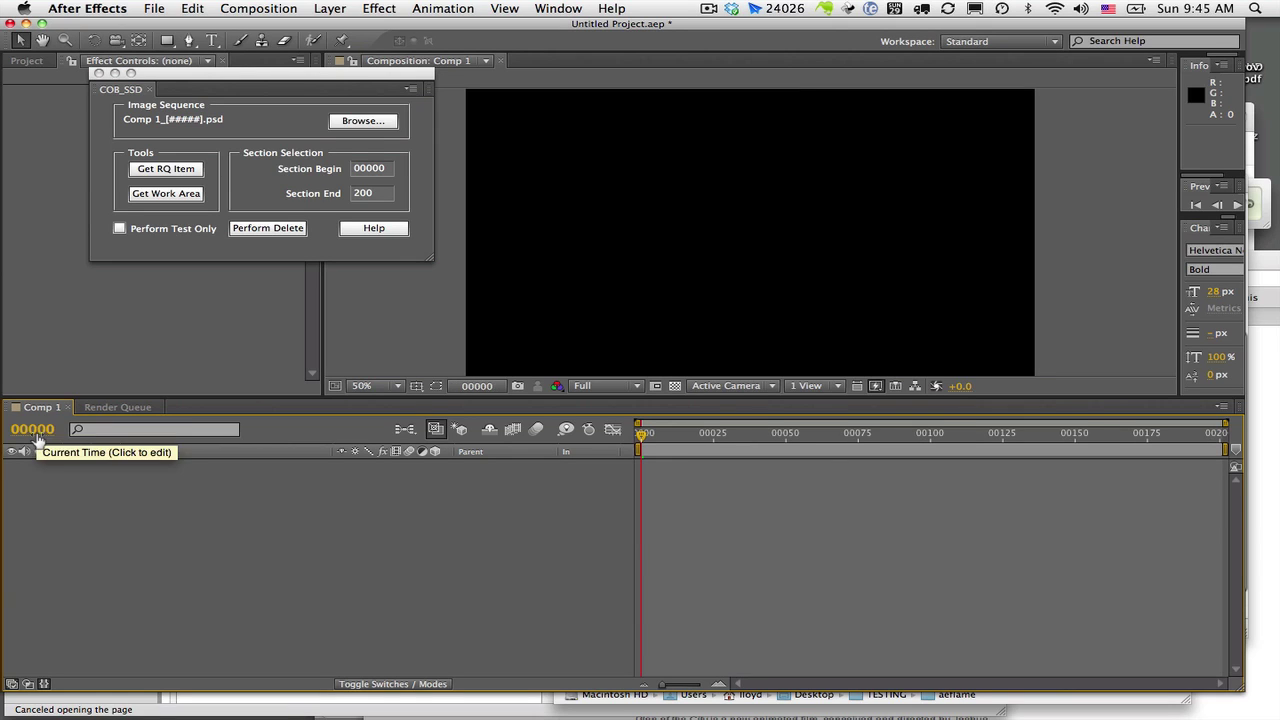
Step: Set Comp 1's work area from frame 25 to frame 50 and place the current time at frame 37
{"action": "left_click", "coordinate": [714, 437]}
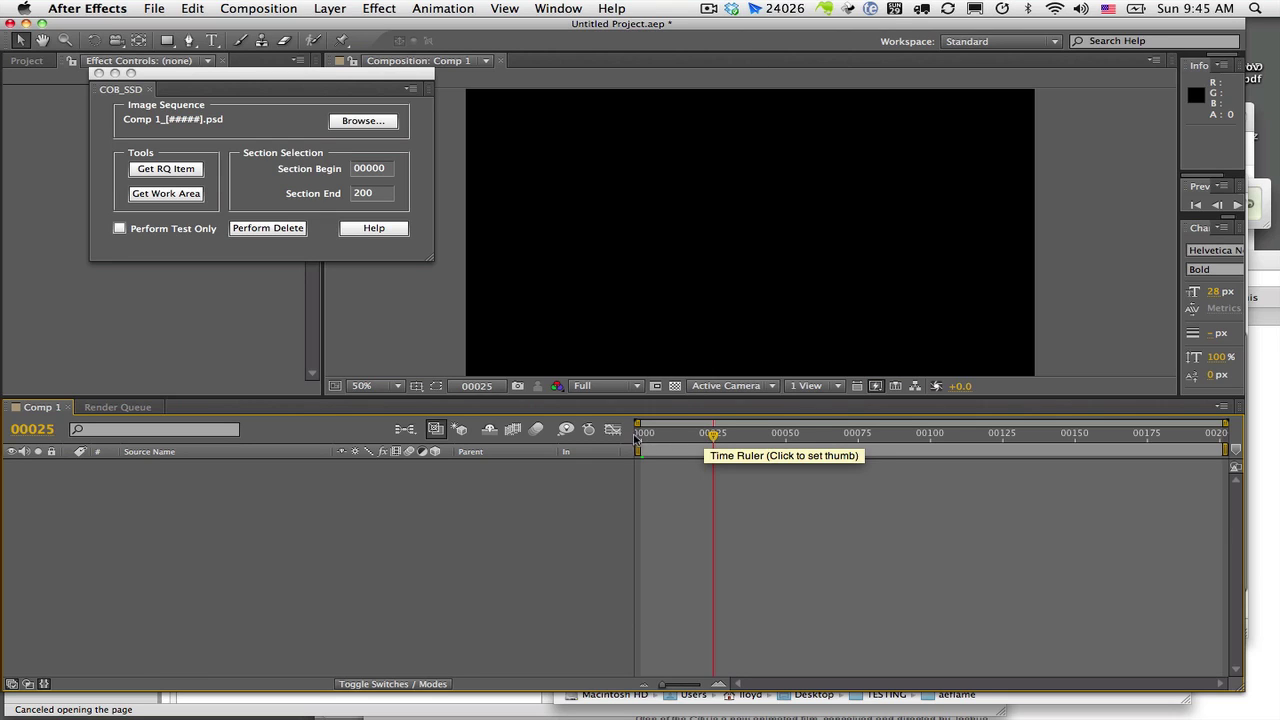
{"action": "key", "text": "b"}
{"action": "left_click_drag", "start_coordinate": [713, 437], "coordinate": [787, 440]}
{"action": "key", "text": "n"}
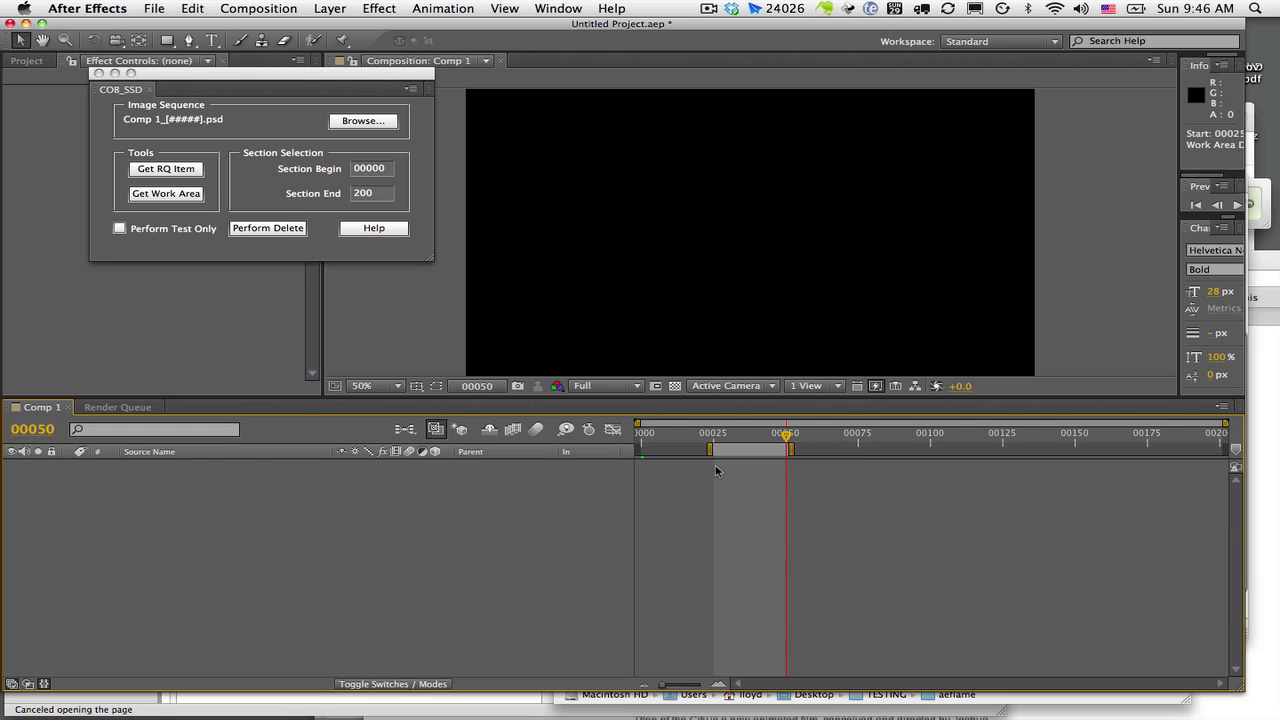
{"action": "left_click", "coordinate": [749, 437]}
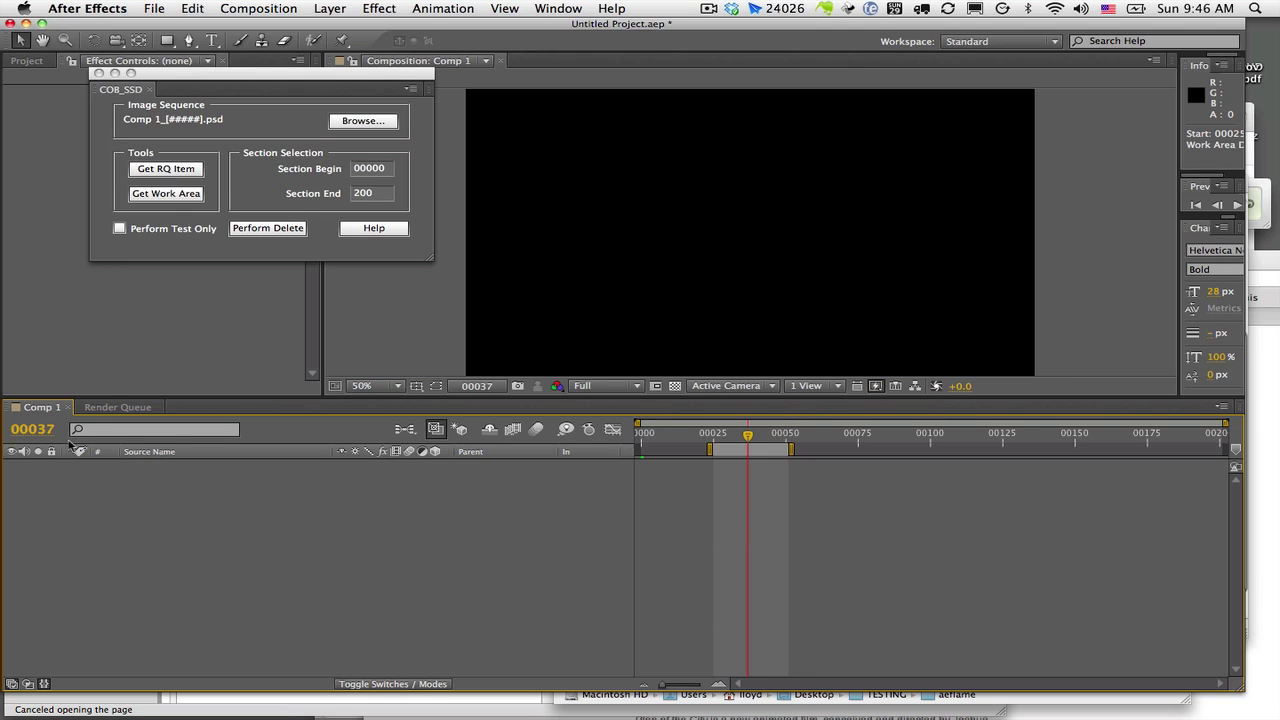
Step: Load Comp 1's work area range into the CO8_SSD section selection
{"action": "left_click", "coordinate": [160, 168]}
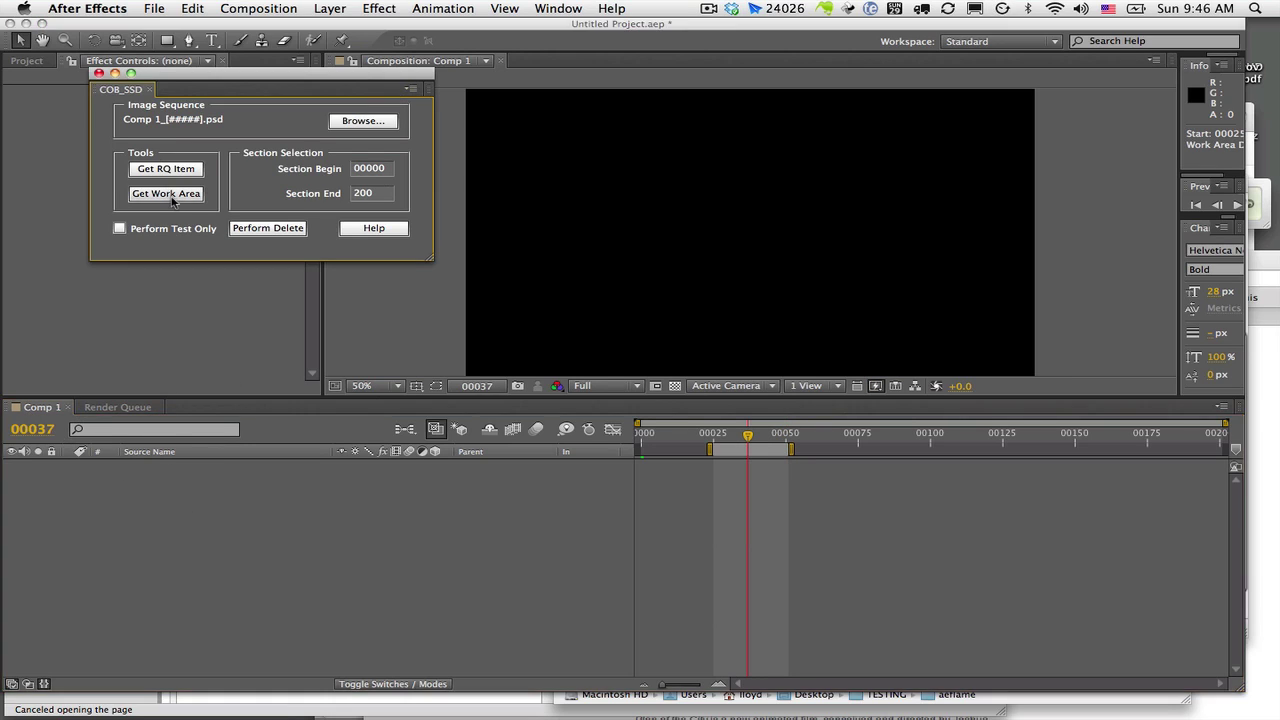